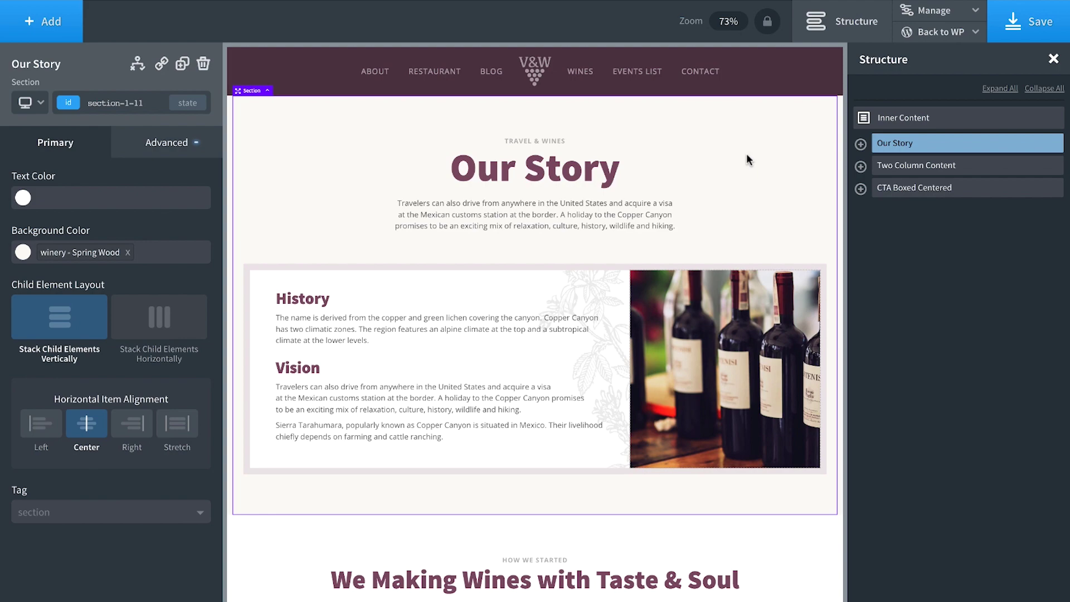
scroll(746, 152, down, 3)
scroll(747, 153, down, 2)
Copy the Two Column Content section to a Gutenberg block named 'My Gutenberg Block'
click(766, 153)
scroll(766, 153, down, 3)
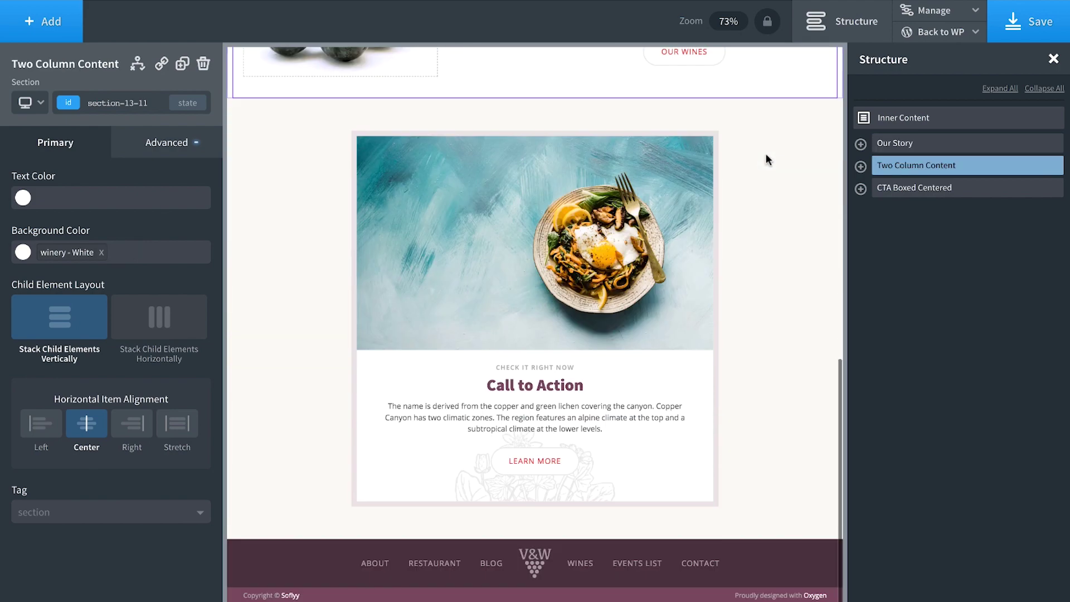
click(774, 170)
scroll(773, 170, up, 3)
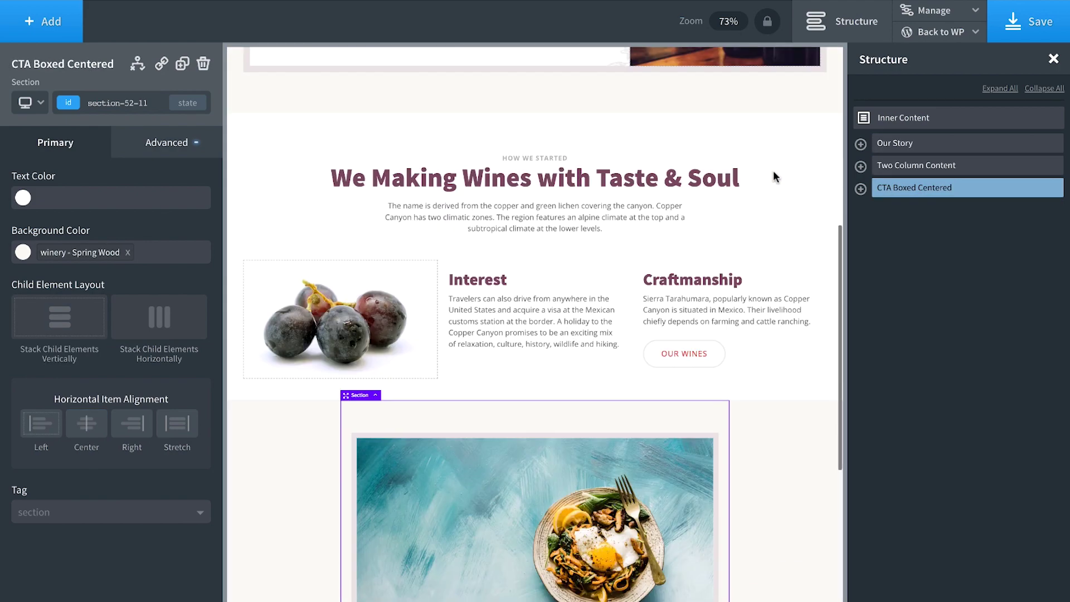
click(791, 158)
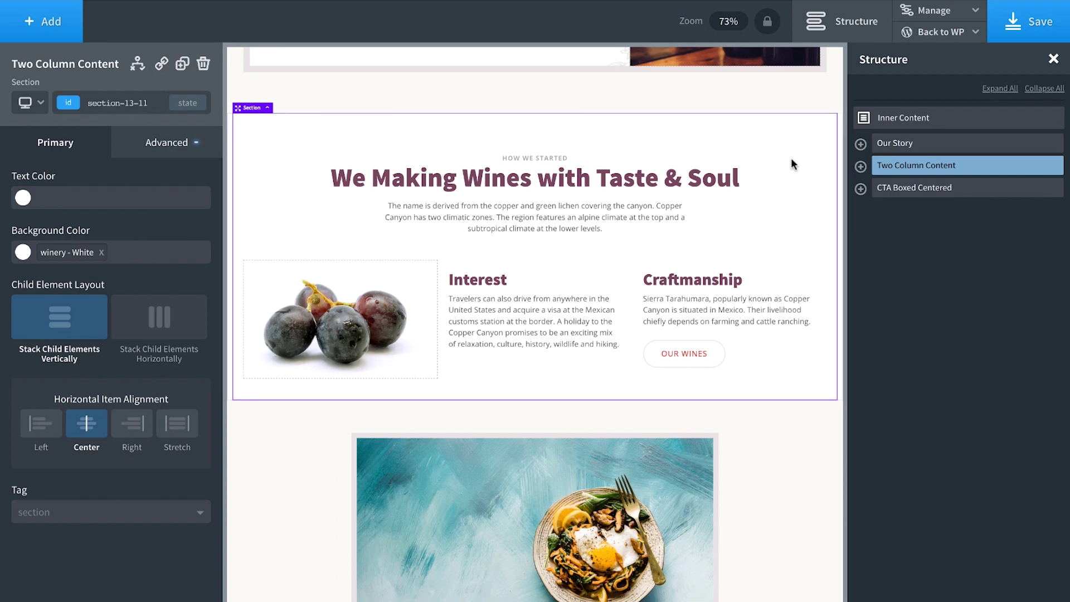
mouse_move(962, 165)
click(1034, 166)
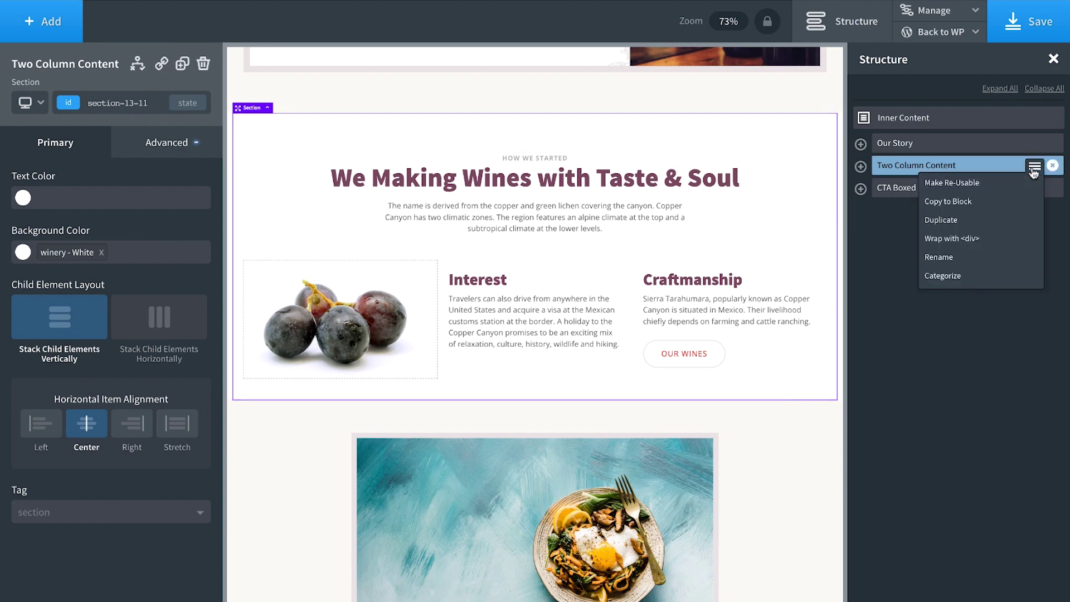
click(964, 204)
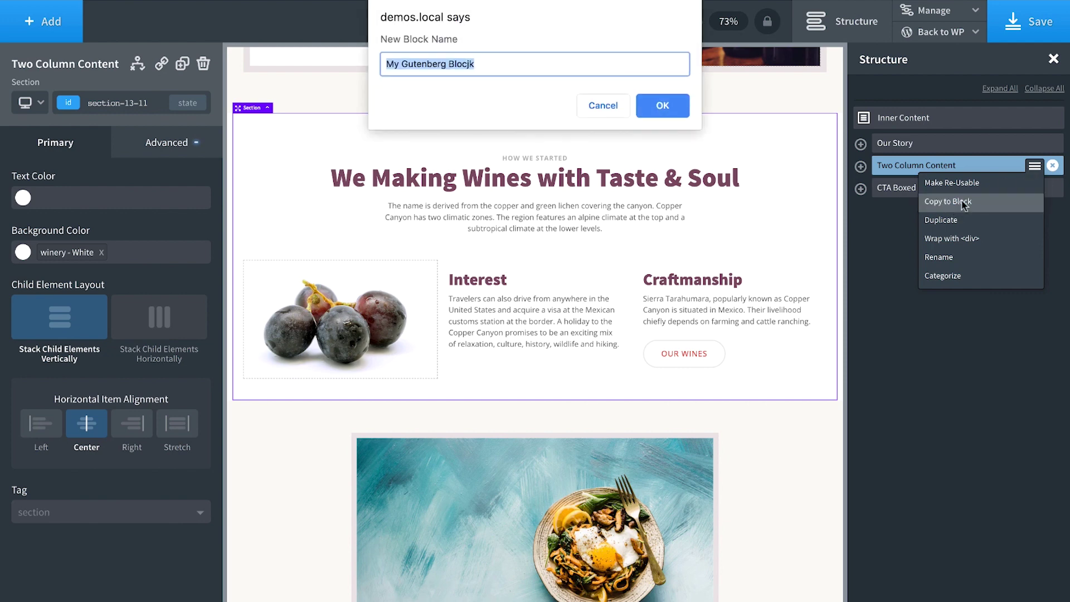
text(My Guten)
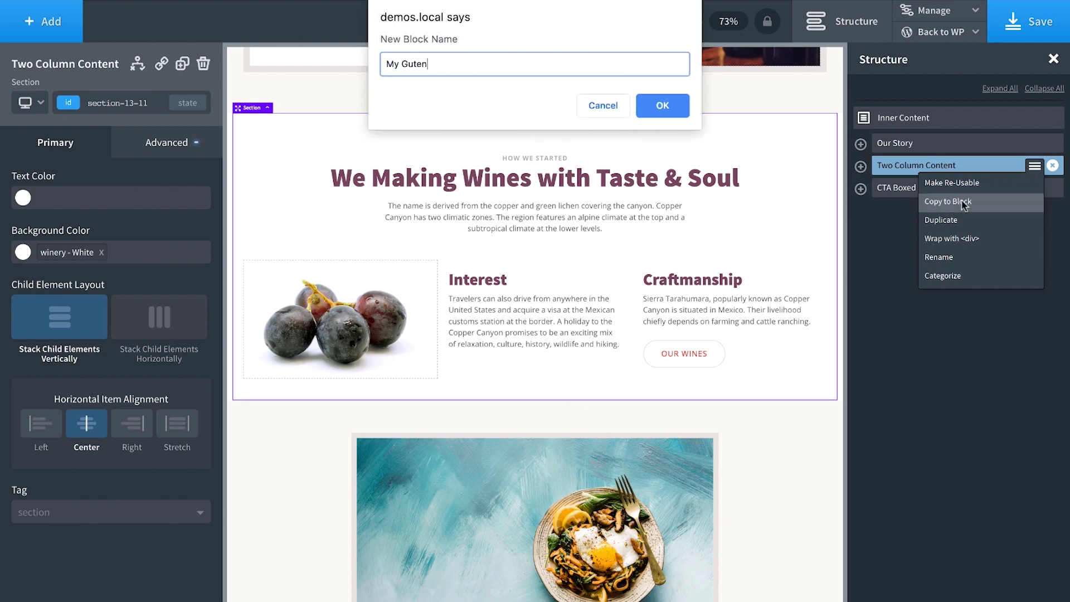
text(berg Block)
key(Return)
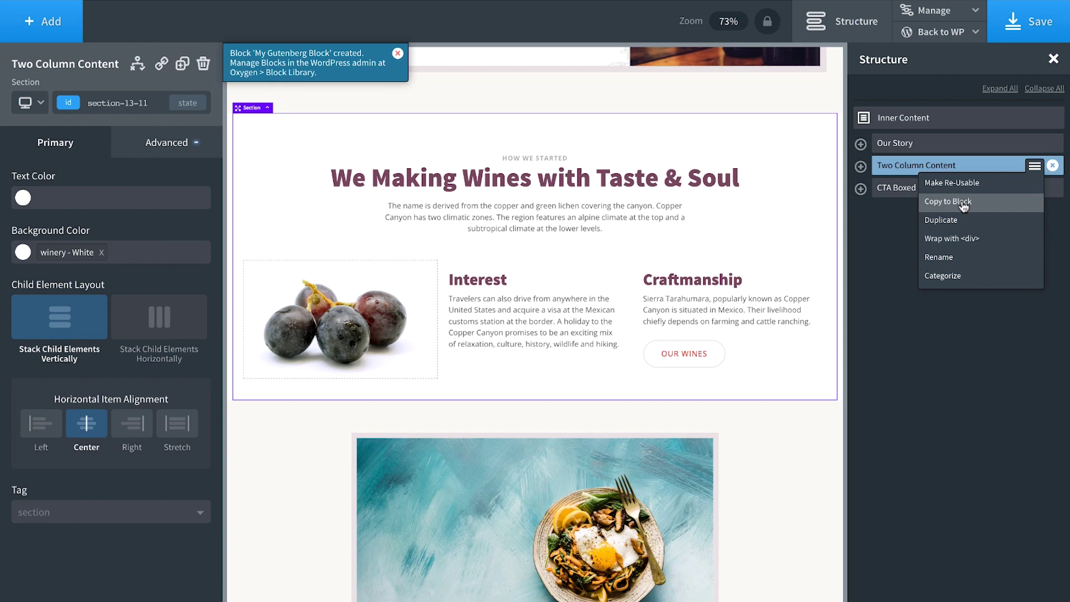
Dismiss the block-created notice and go Back to WP Admin for the About Us page
click(399, 54)
scroll(501, 147, up, 5)
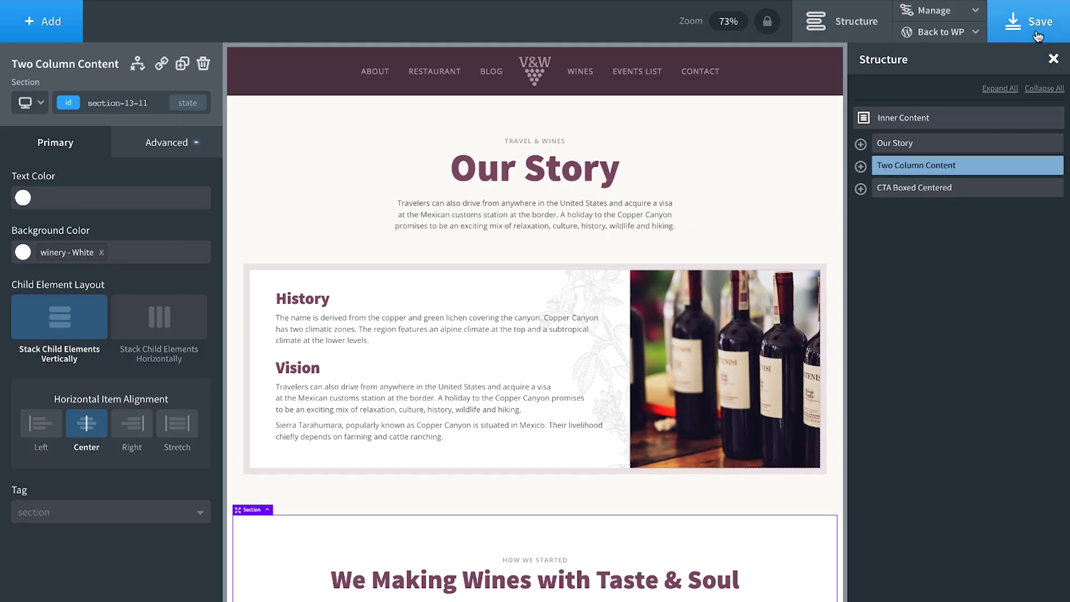
click(928, 54)
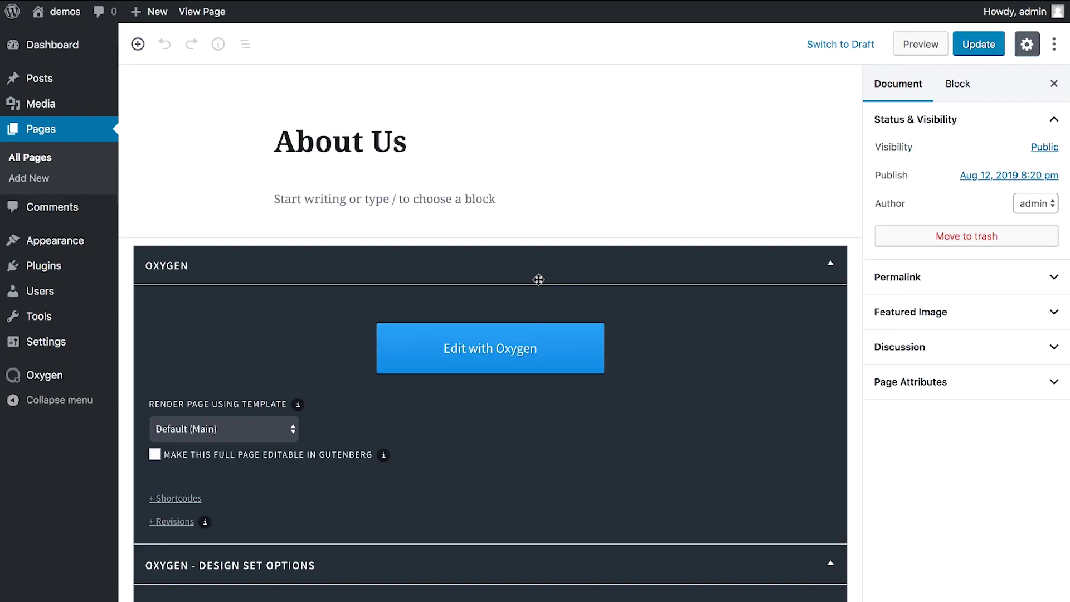
Enable 'Make this full page editable in Gutenberg' and update the About Us page
click(274, 460)
click(979, 46)
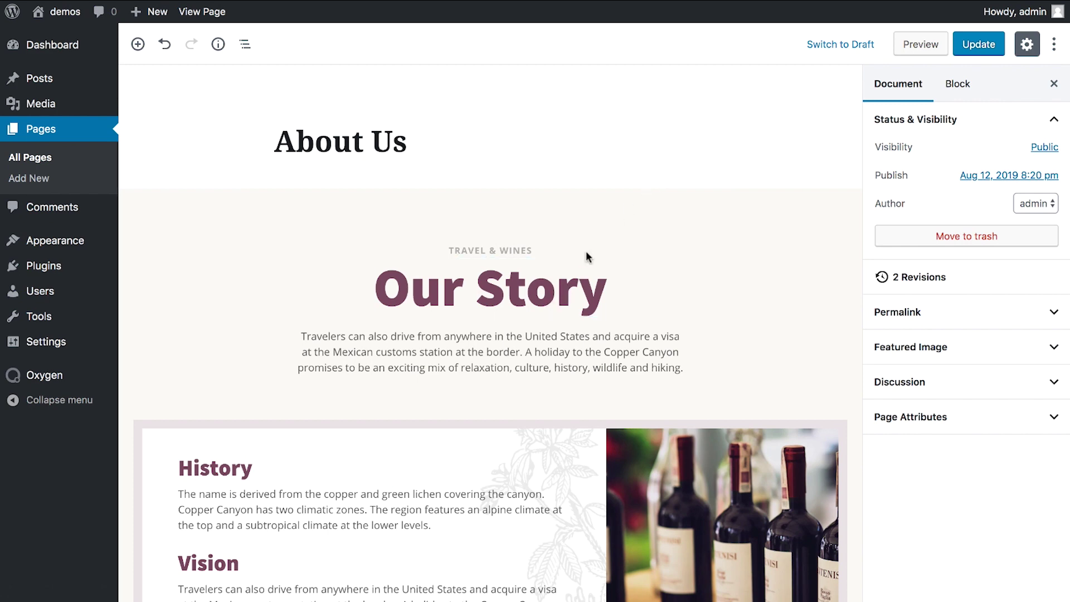
Change the Our Story heading to 'My Text' and replace its paragraph with 'My additional text.'
click(543, 288)
text(M)
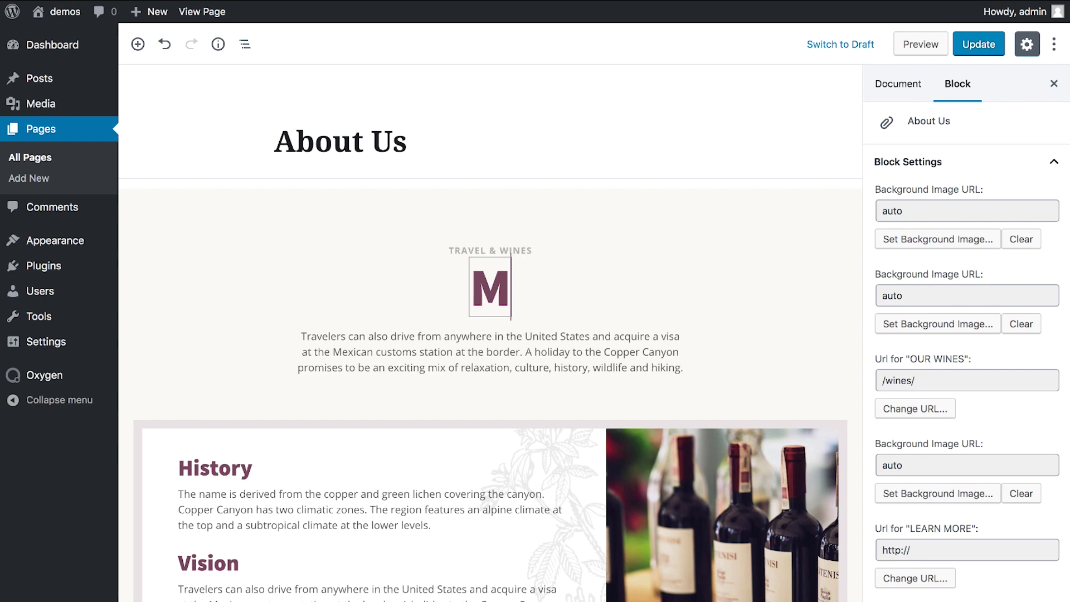
text(y Text)
double_click(550, 354)
key(ctrl+a)
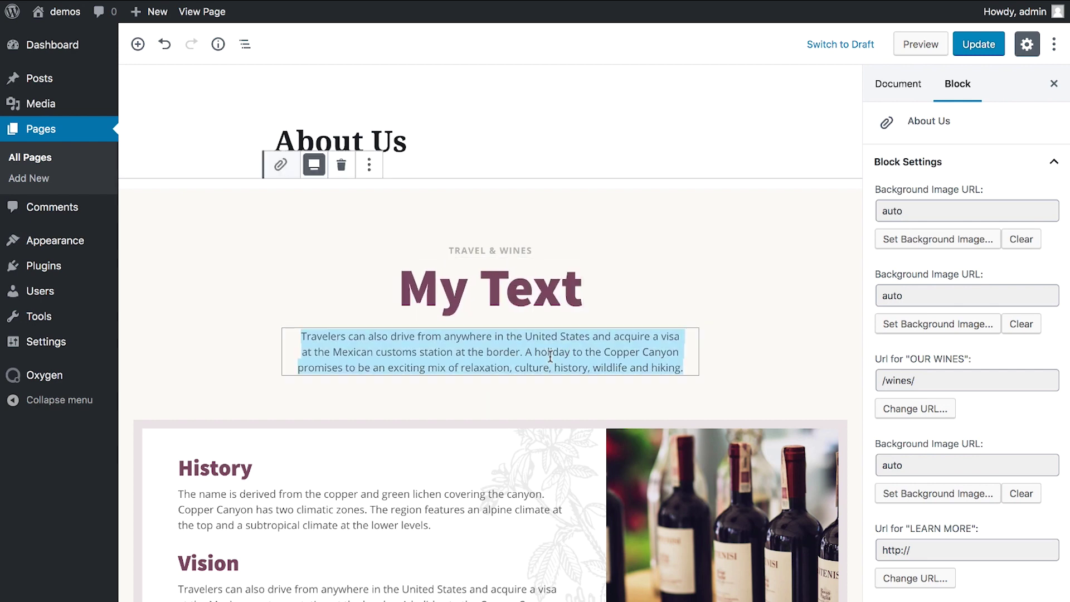
key(BackSpace)
text(My additional t)
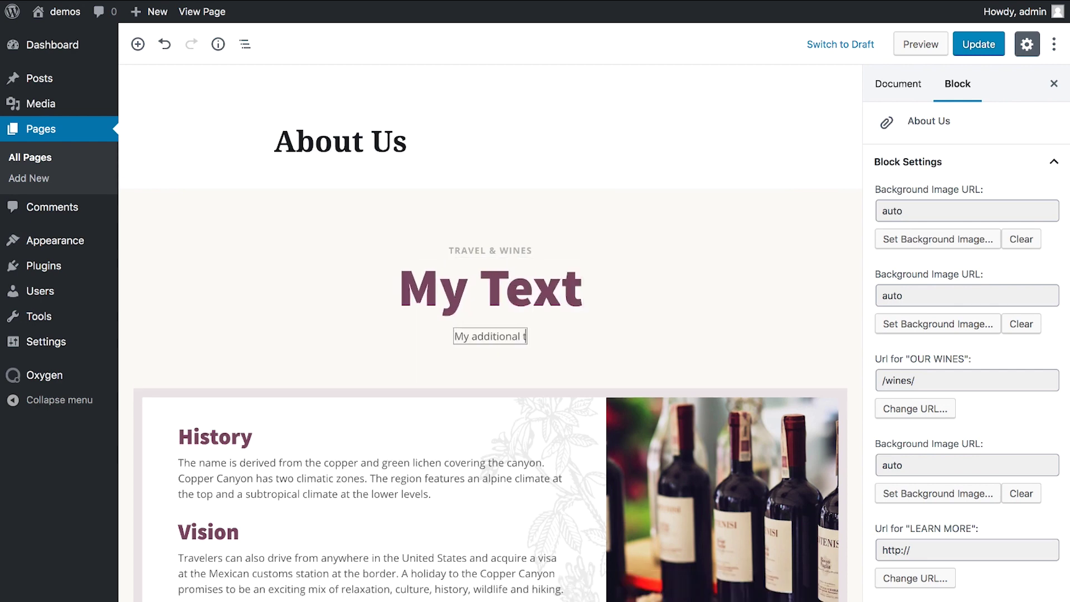
text(ext.)
scroll(760, 287, down, 3)
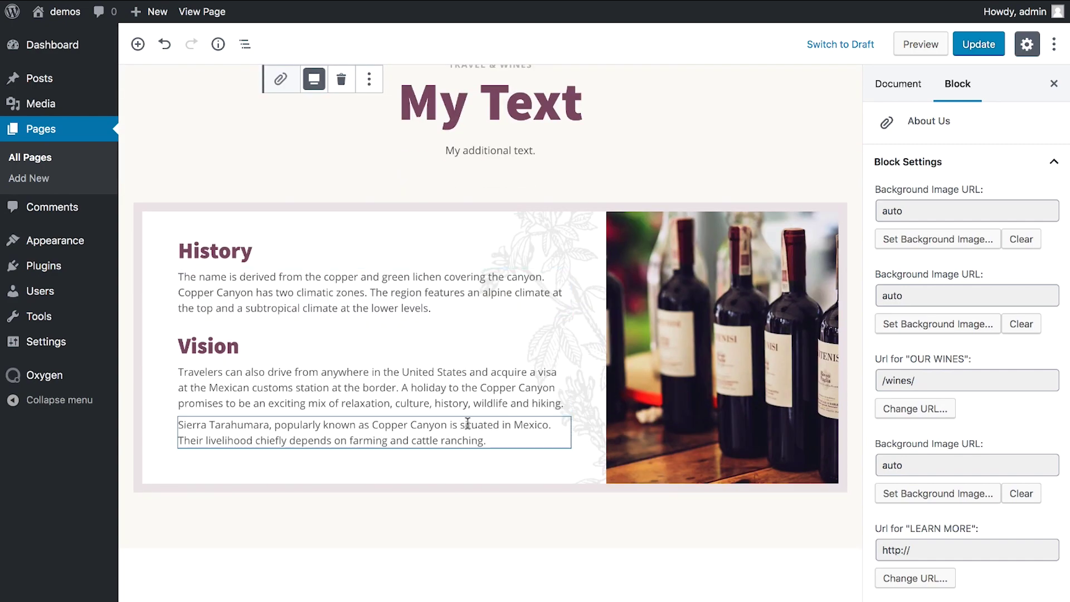
scroll(451, 418, down, 3)
scroll(448, 192, up, 3)
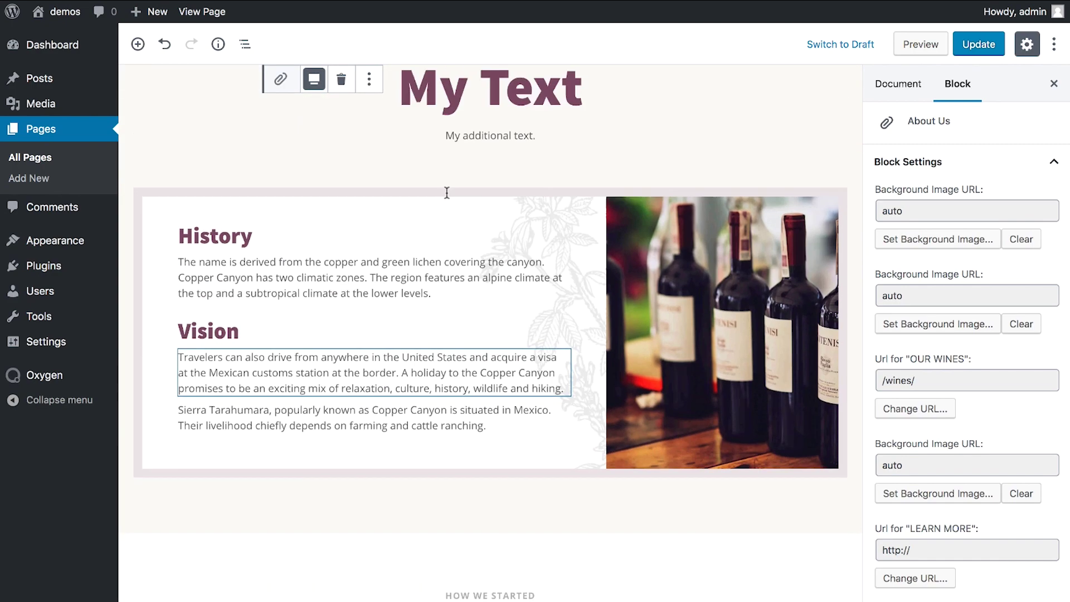
scroll(370, 232, up, 2)
scroll(371, 231, down, 4)
scroll(373, 267, down, 3)
scroll(471, 351, down, 2)
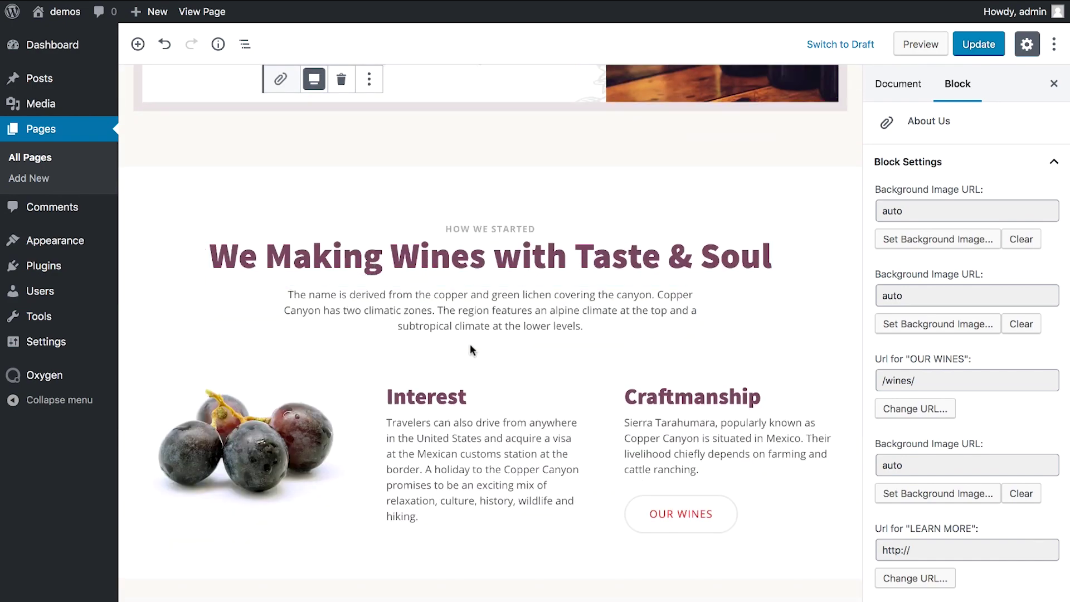
scroll(470, 341, down, 3)
scroll(513, 454, down, 3)
scroll(553, 425, down, 5)
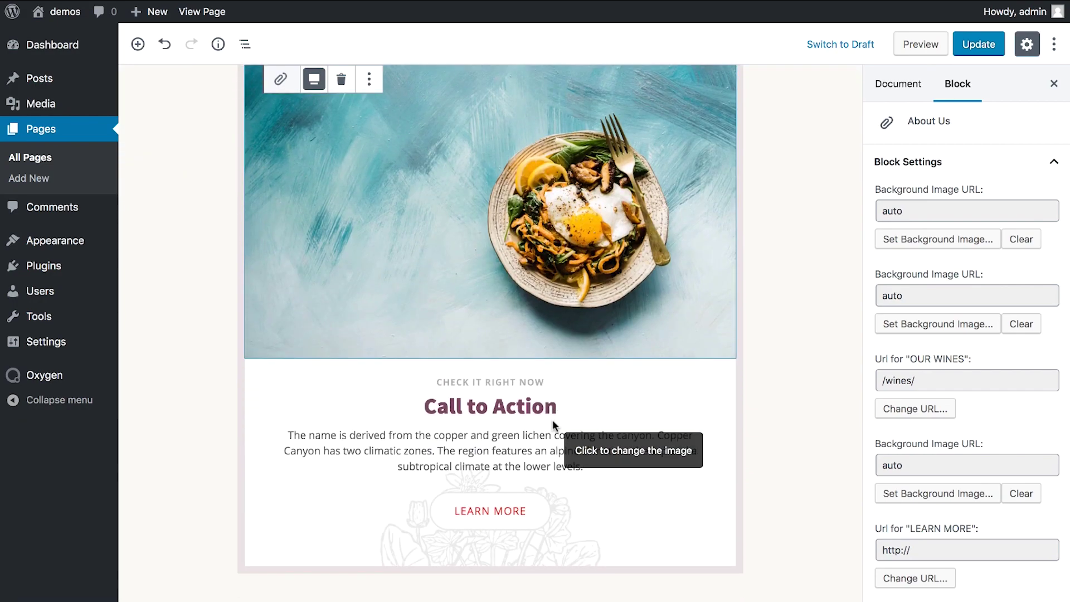
Swap the Call to Action's bowl-of-food image for the uploaded new-photo.png
click(508, 219)
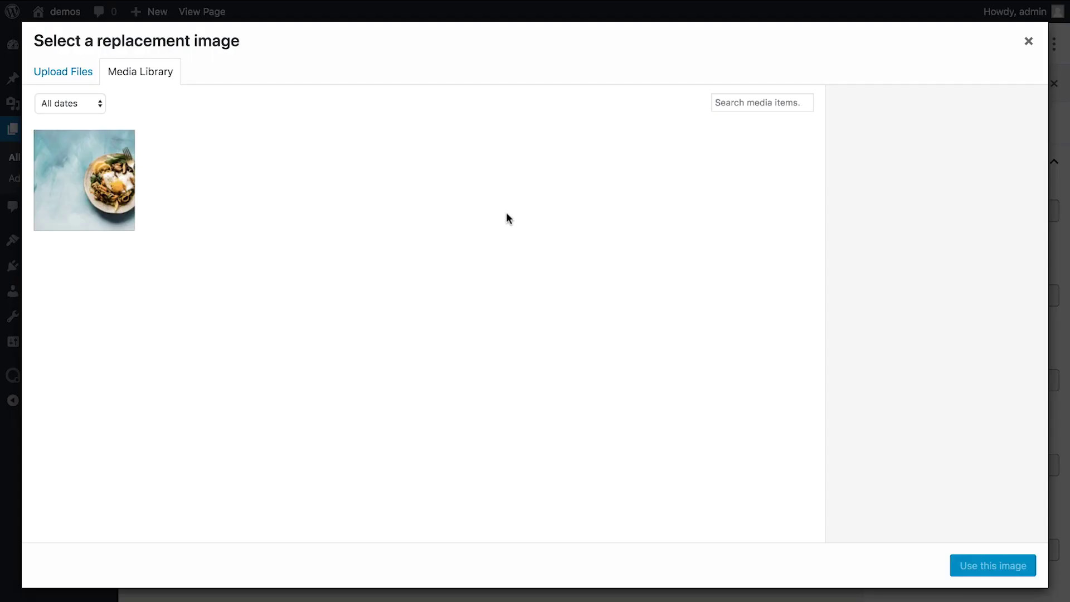
click(79, 70)
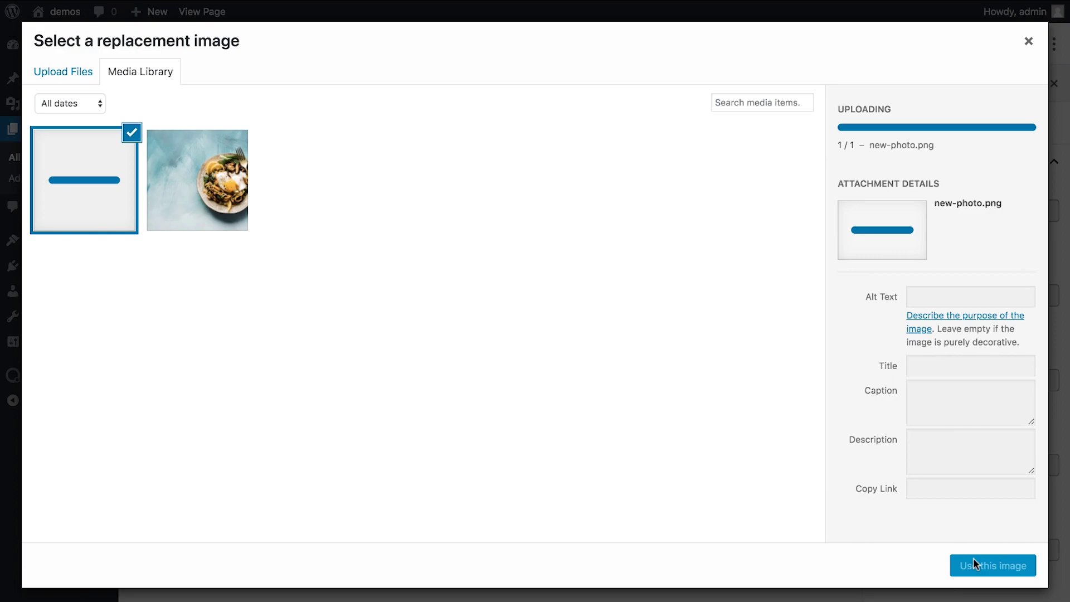
click(975, 565)
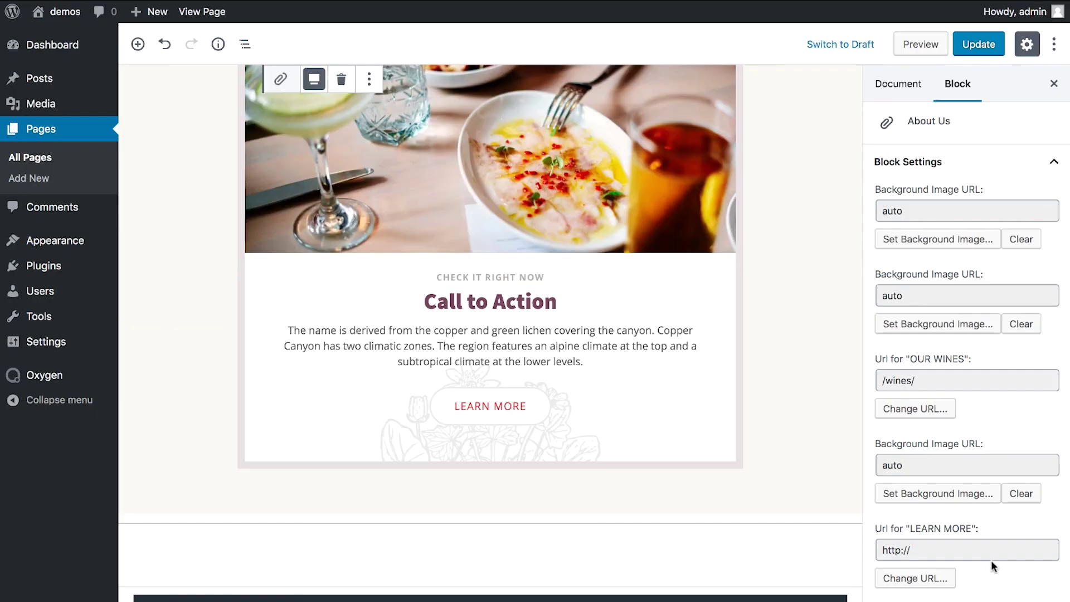
scroll(642, 209, up, 1)
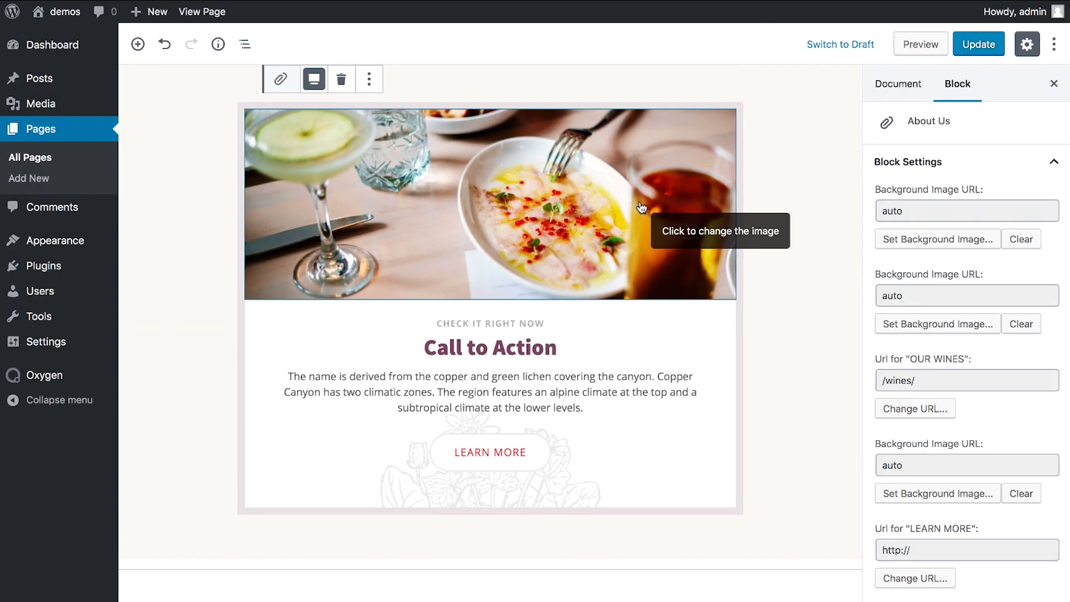
scroll(641, 208, up, 5)
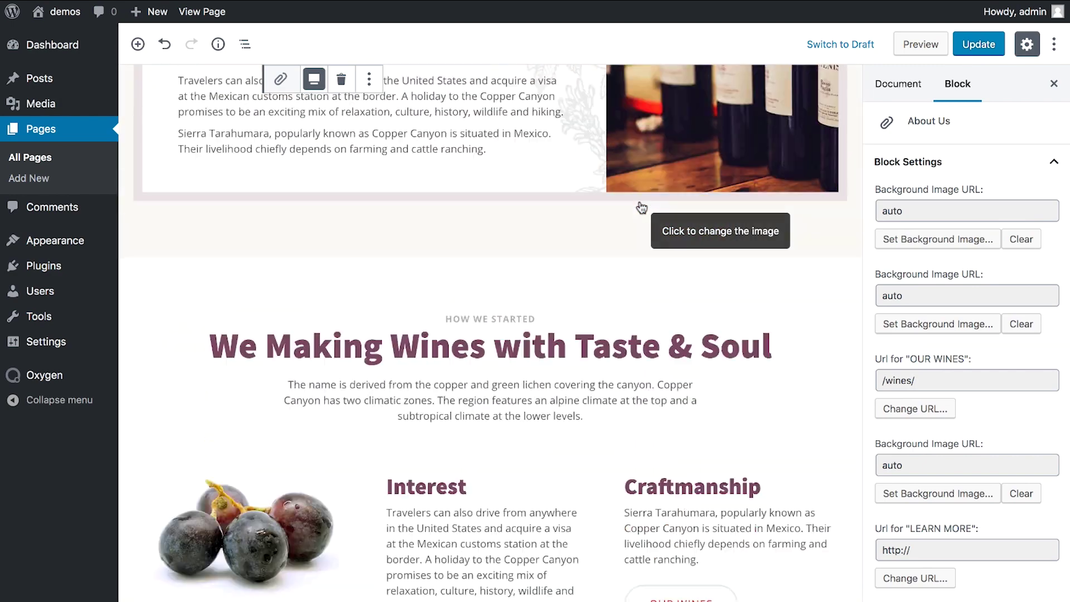
scroll(642, 207, up, 5)
scroll(640, 207, up, 3)
scroll(640, 206, up, 1)
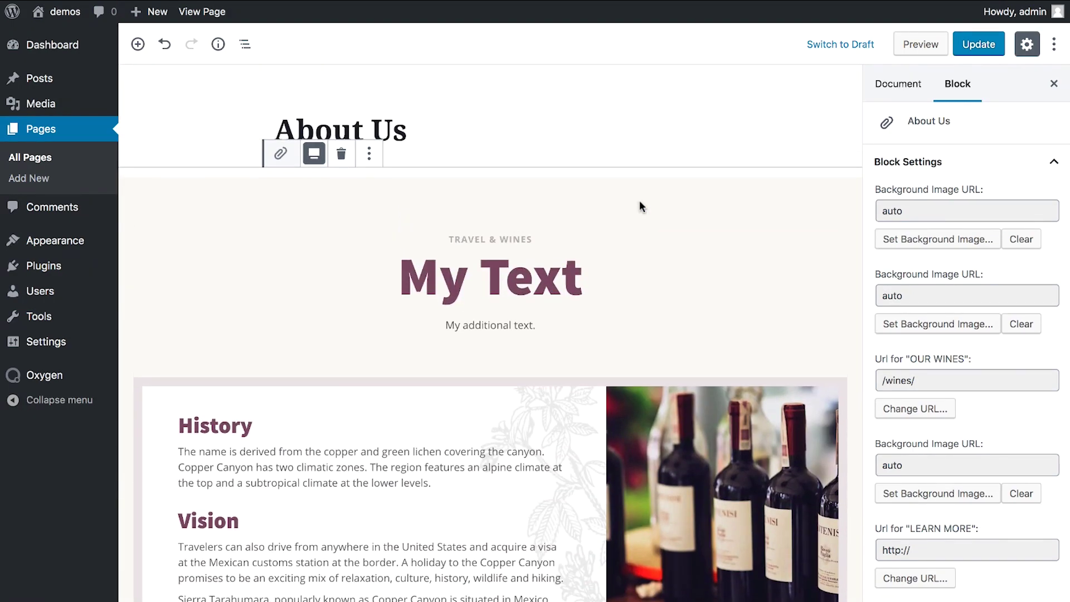
scroll(640, 207, down, 10)
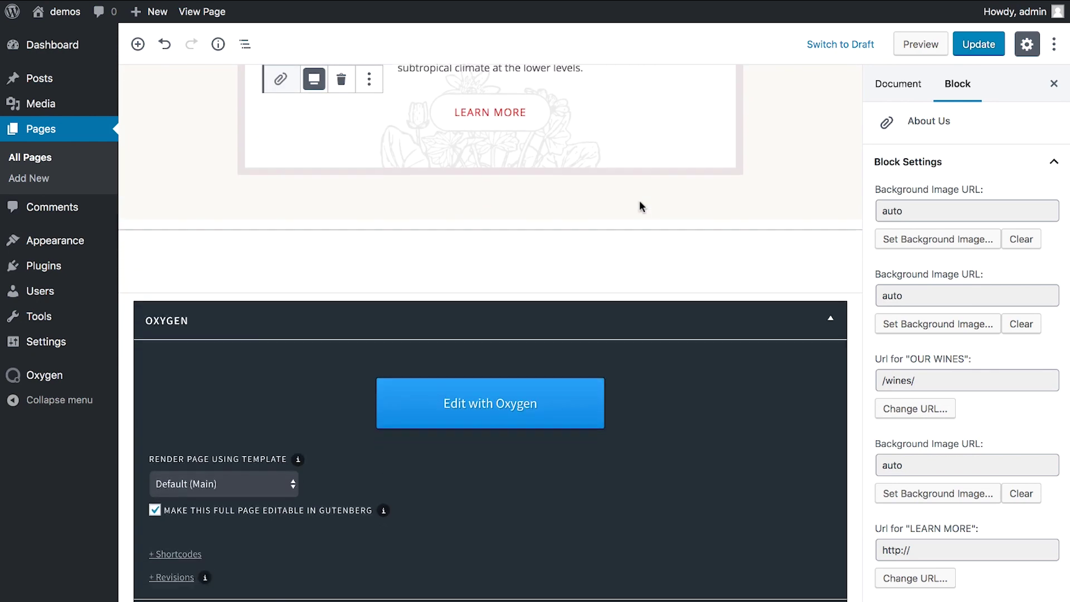
scroll(639, 206, down, 2)
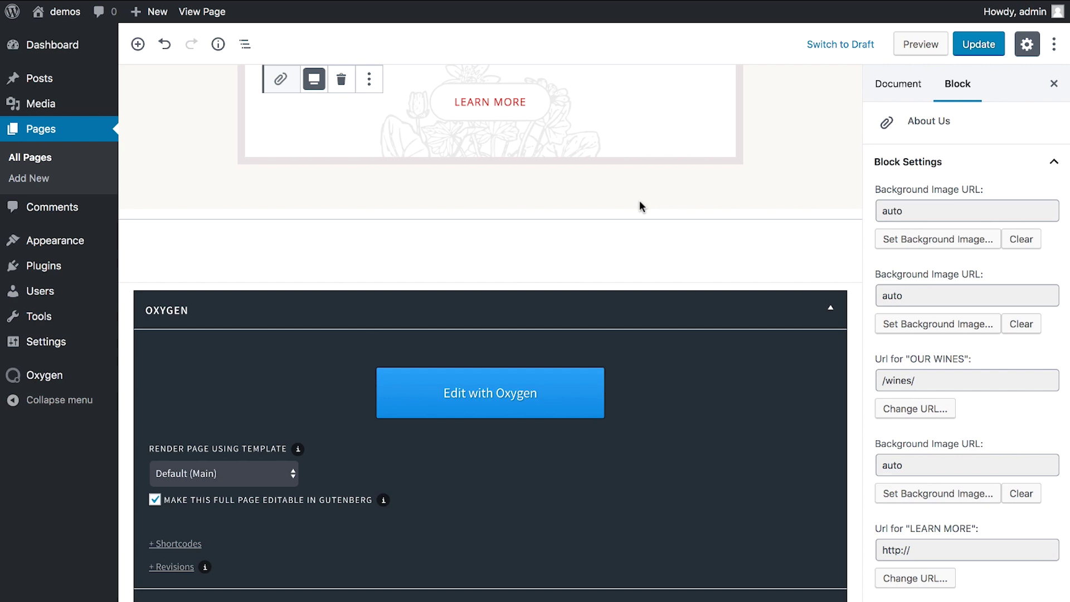
scroll(639, 206, down, 1)
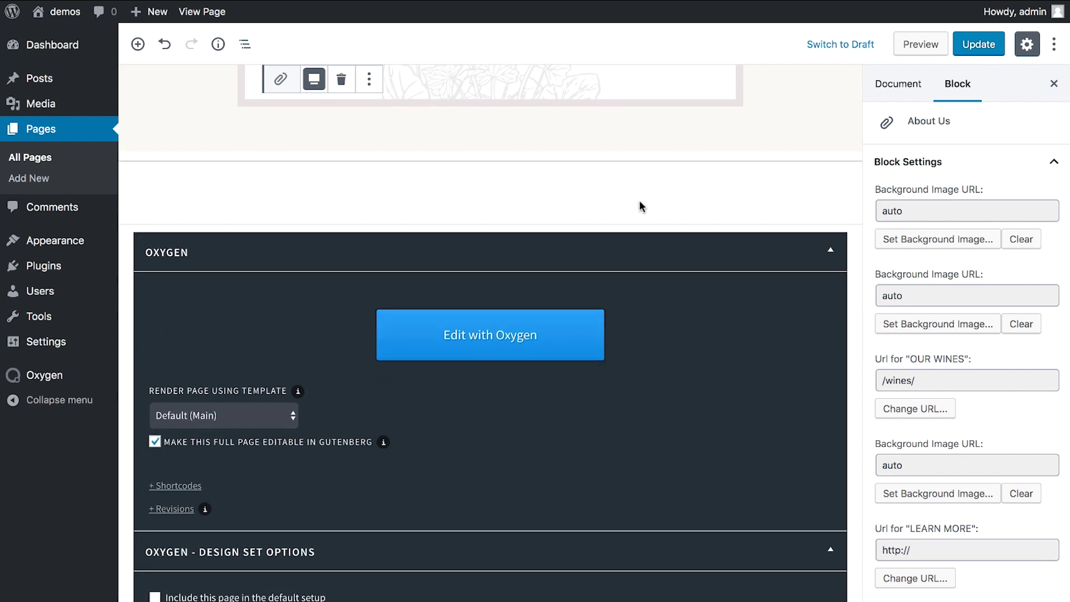
scroll(638, 201, down, 1)
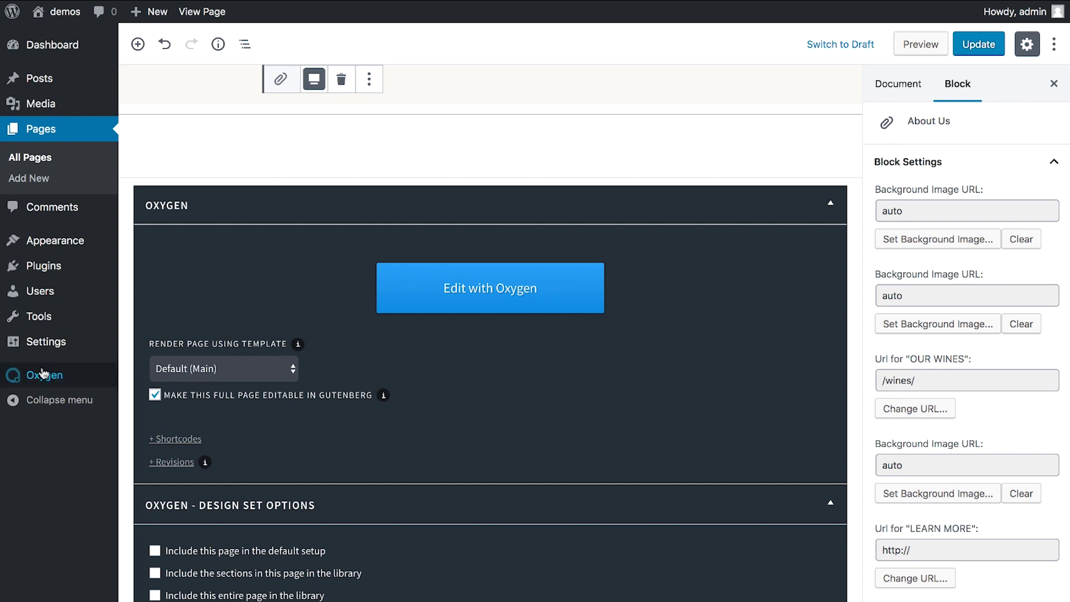
Go to Oxygen > Settings, triggering Chrome's 'Leave site?' warning
mouse_move(44, 374)
click(163, 462)
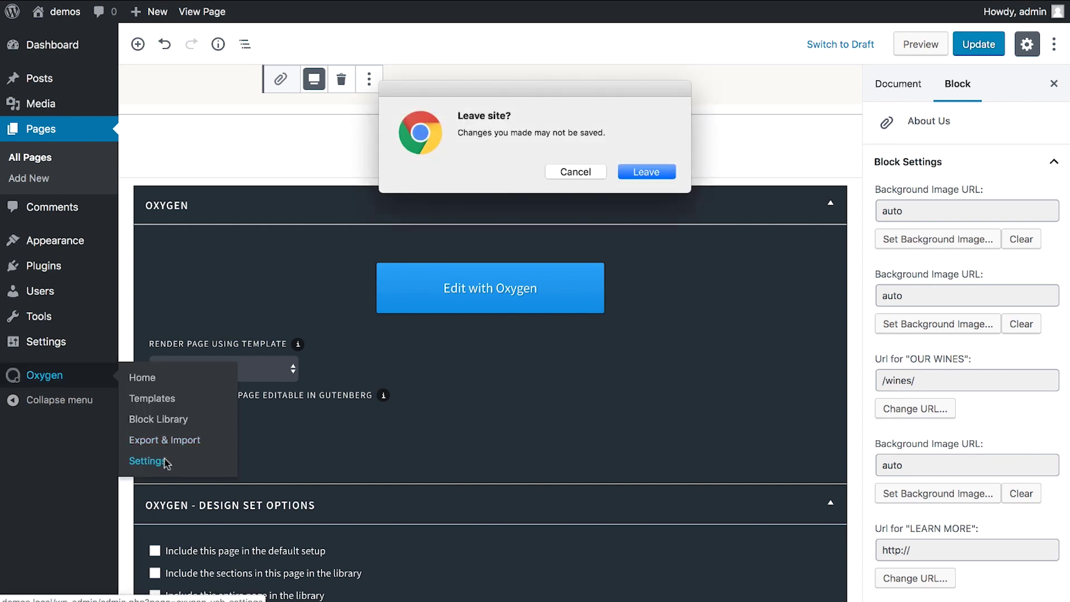
Leave the editor, set Editor to No Access in Role Manager, and save
click(653, 172)
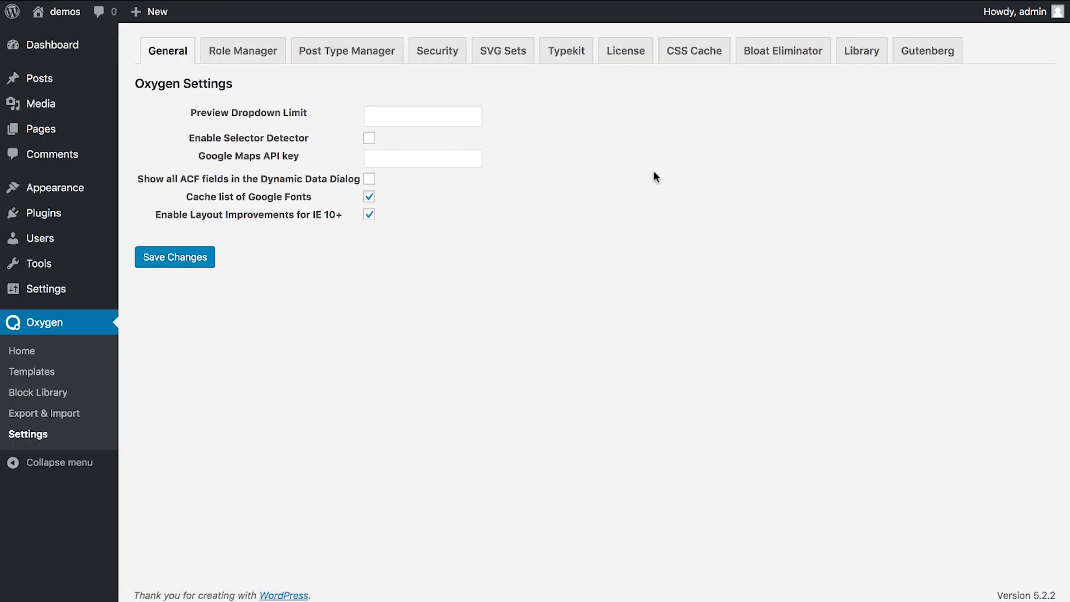
click(247, 50)
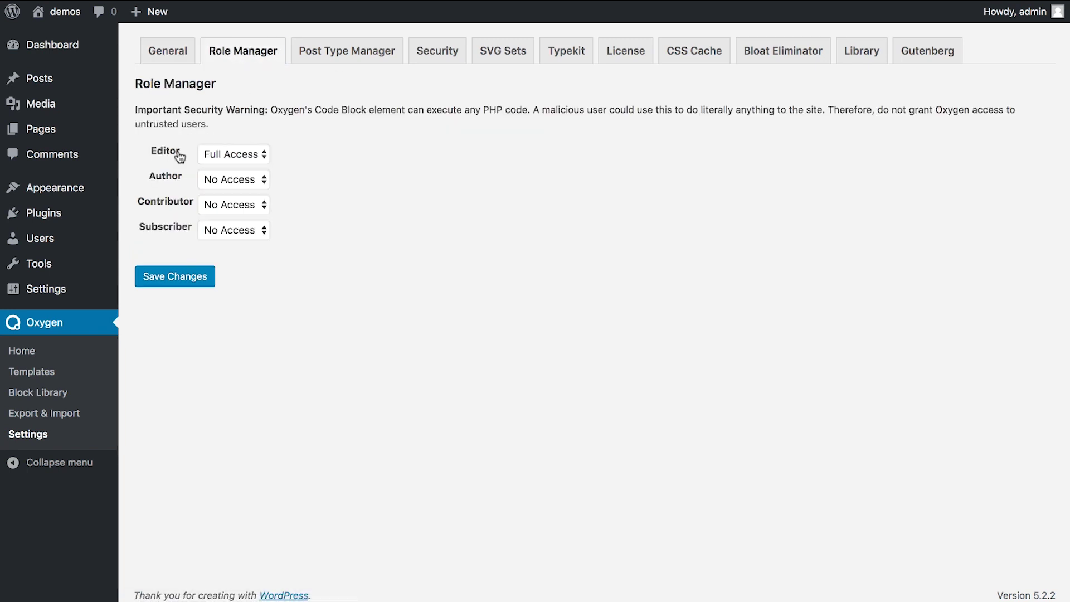
click(230, 150)
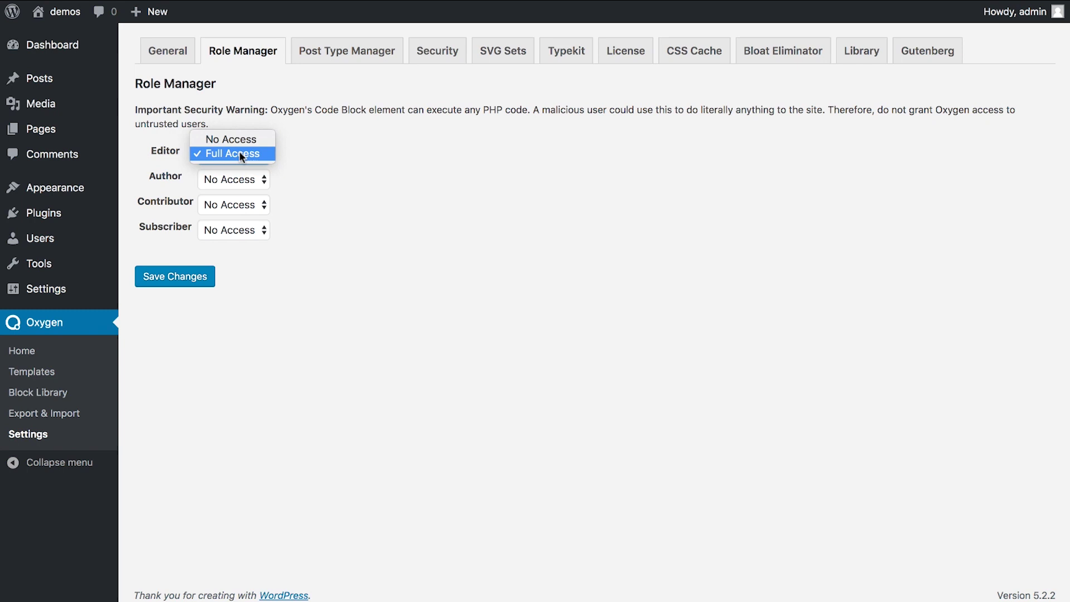
click(256, 139)
click(178, 282)
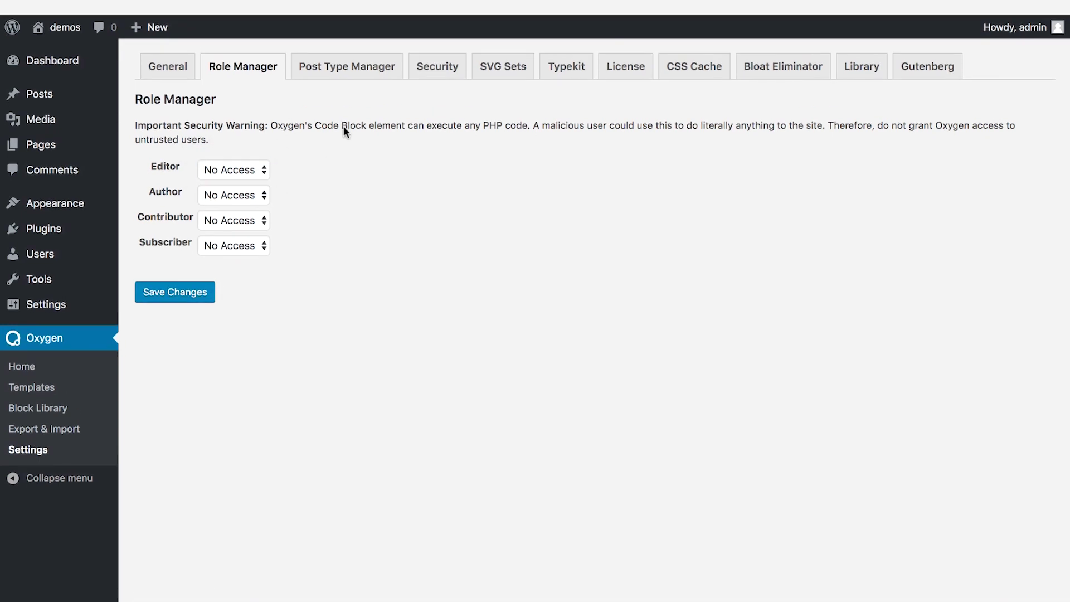
mouse_move(1014, 13)
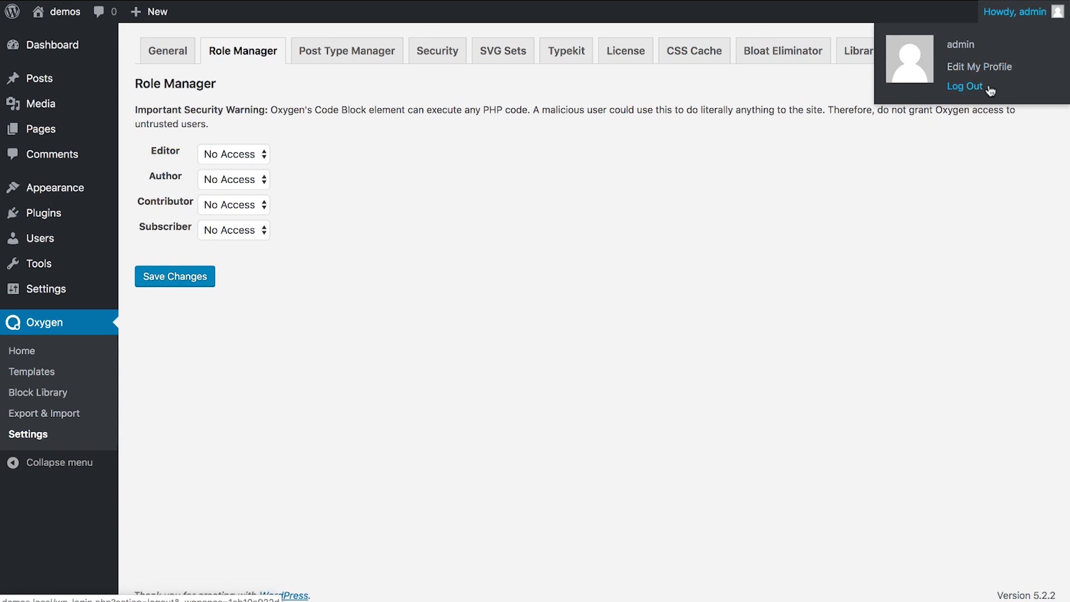
Log out, sign in as the editor user, and open About Us from Pages
click(970, 87)
key(Tab)
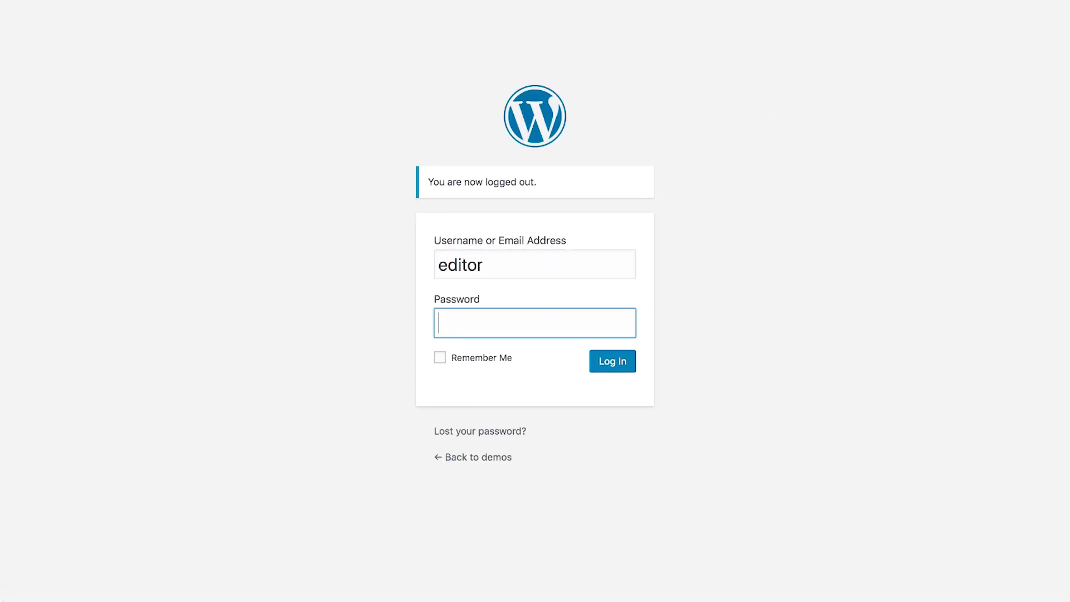
key(Return)
click(575, 234)
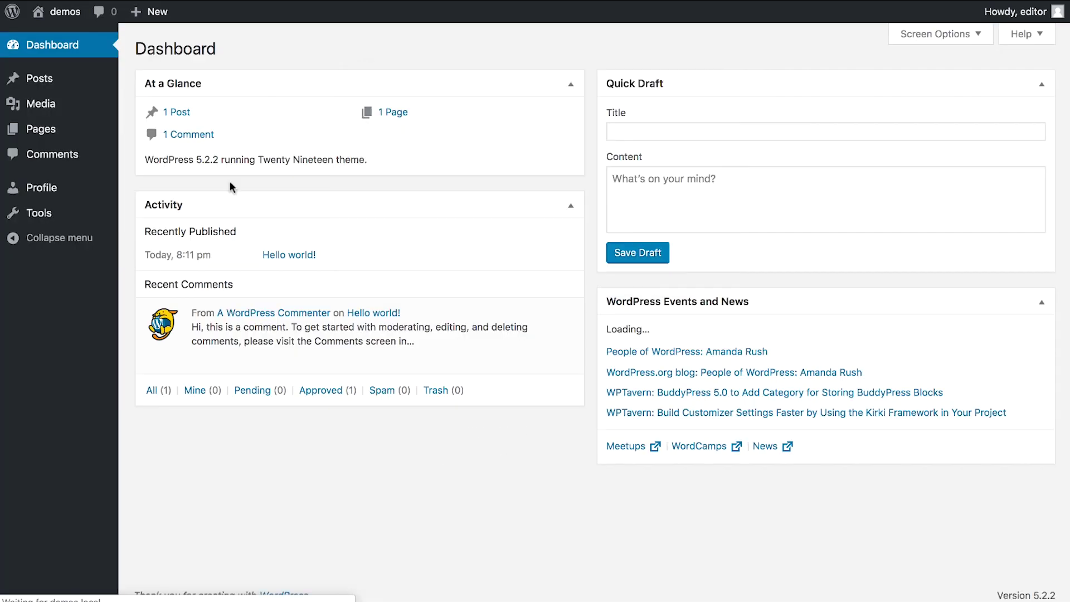
click(40, 130)
click(176, 176)
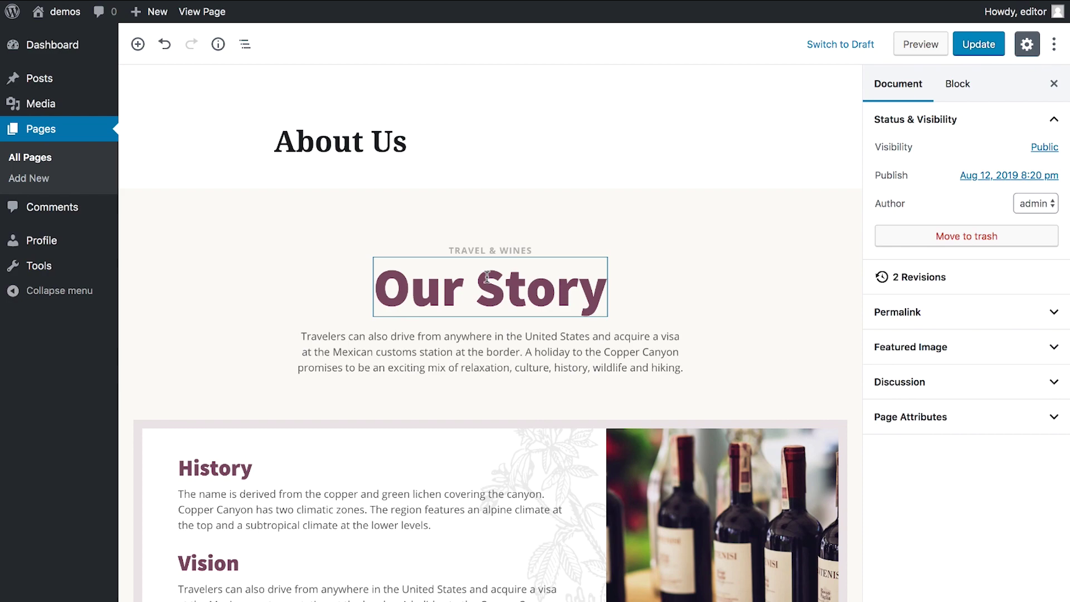
click(430, 218)
scroll(429, 200, down, 1)
scroll(429, 188, down, 5)
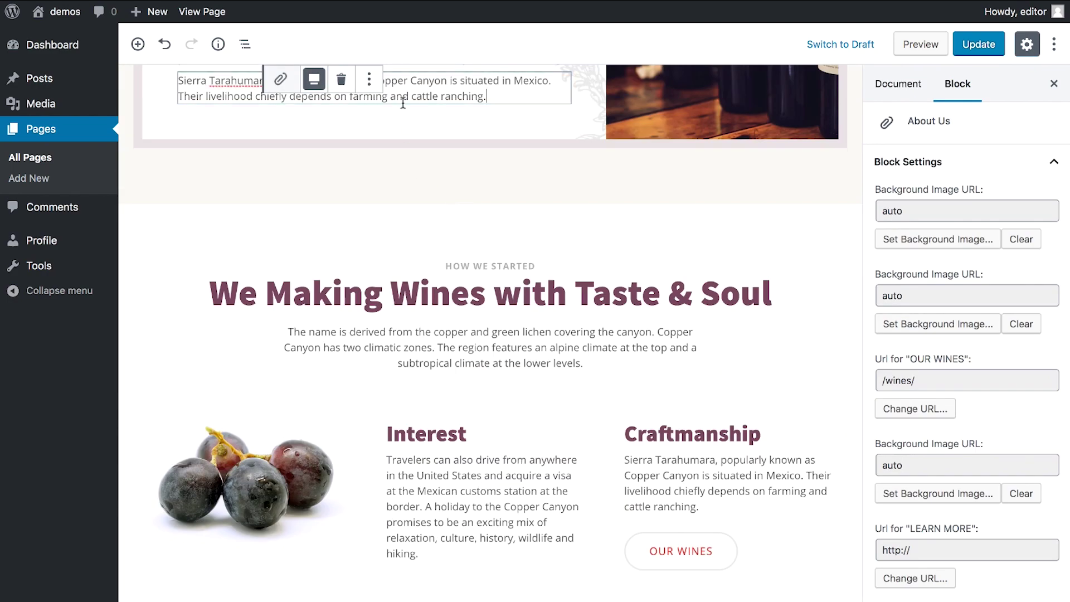
scroll(481, 343, down, 3)
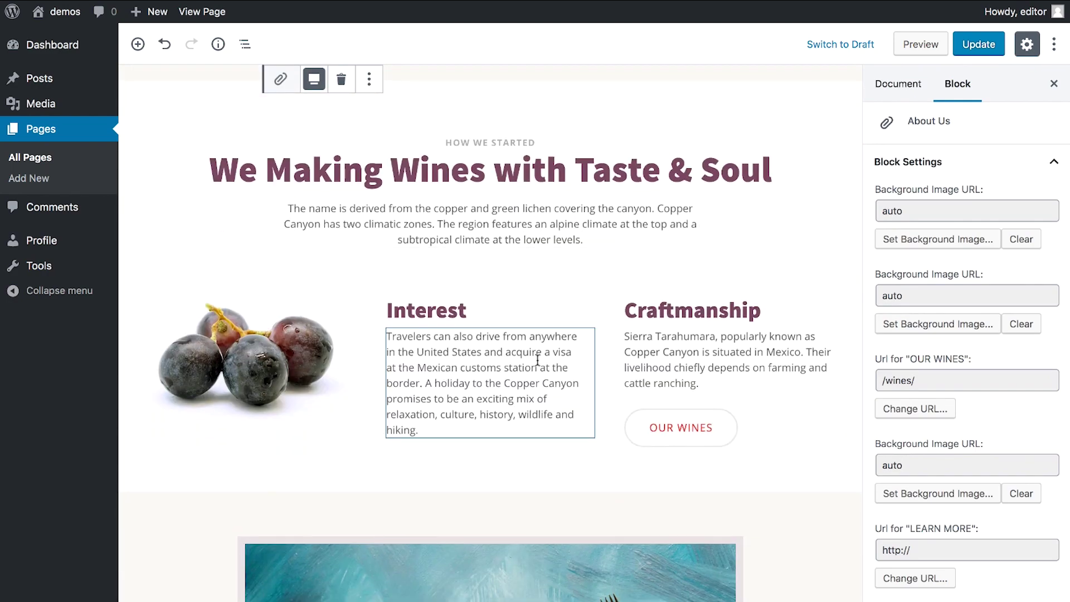
scroll(706, 415, down, 10)
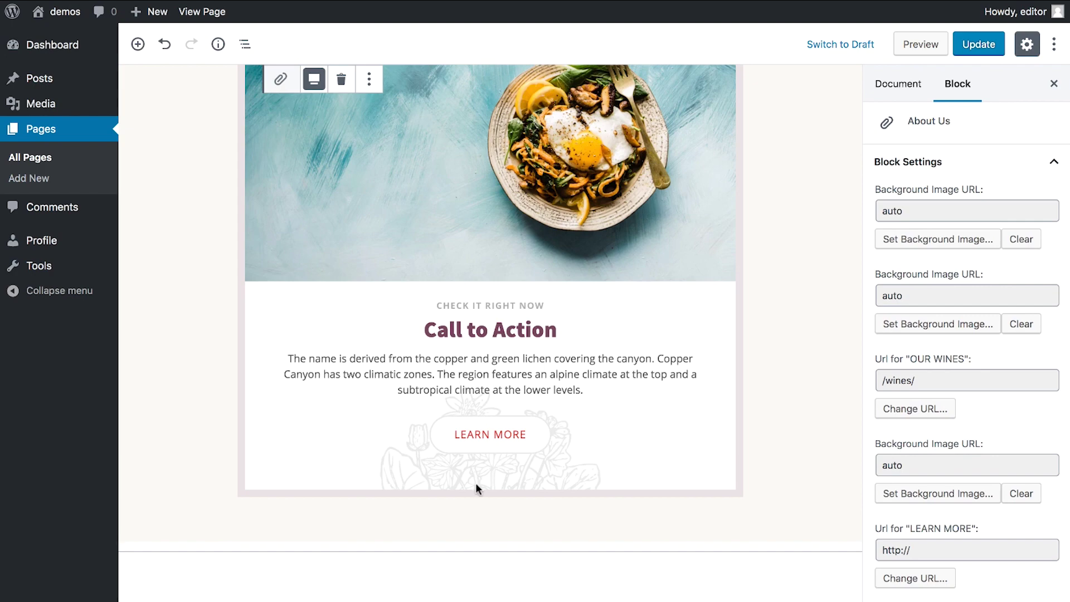
scroll(636, 297, up, 10)
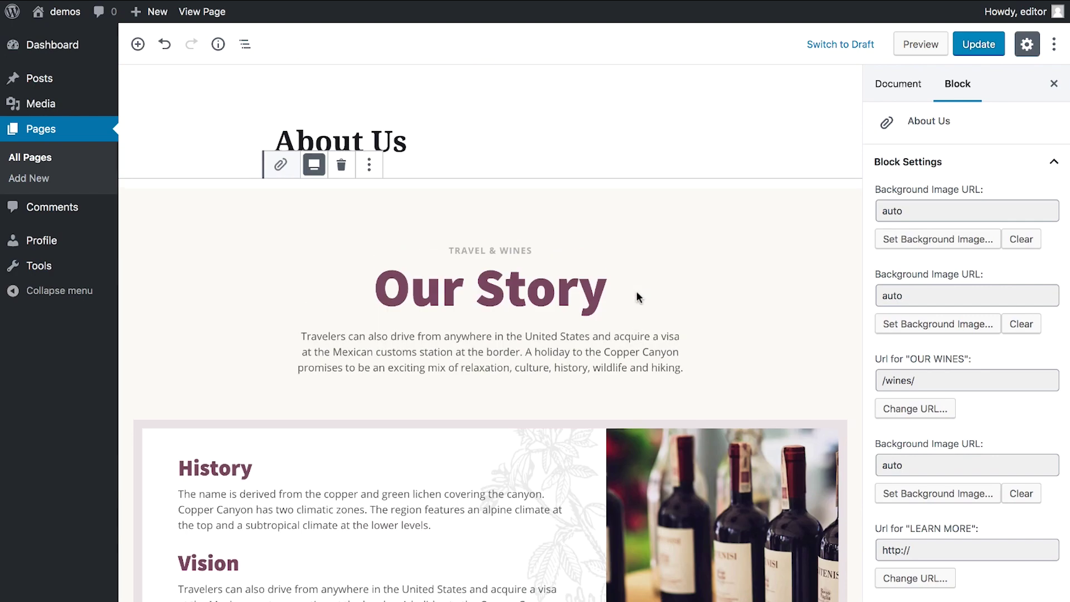